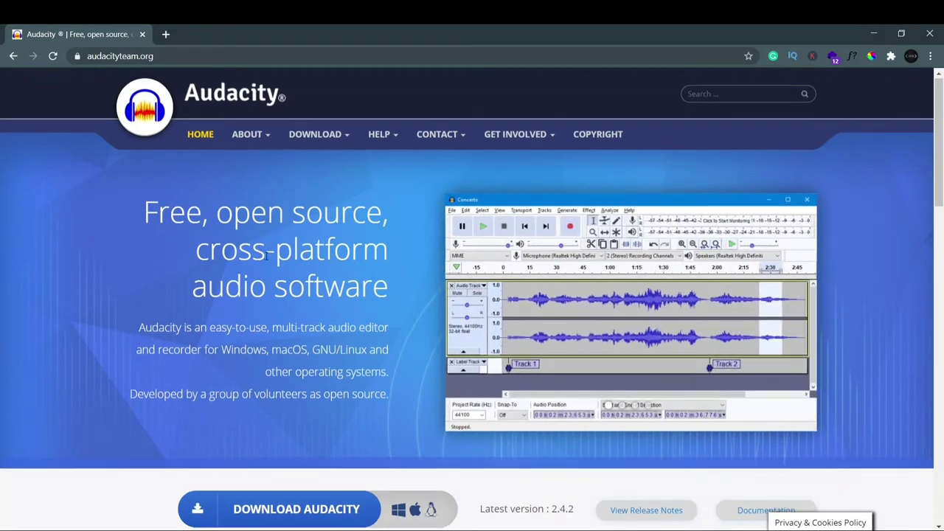
# Step: Check the audacityteam.org homepage for latest version 2.4.2 and its Download Audacity button
pyautogui.scroll(-3, 267, 255)
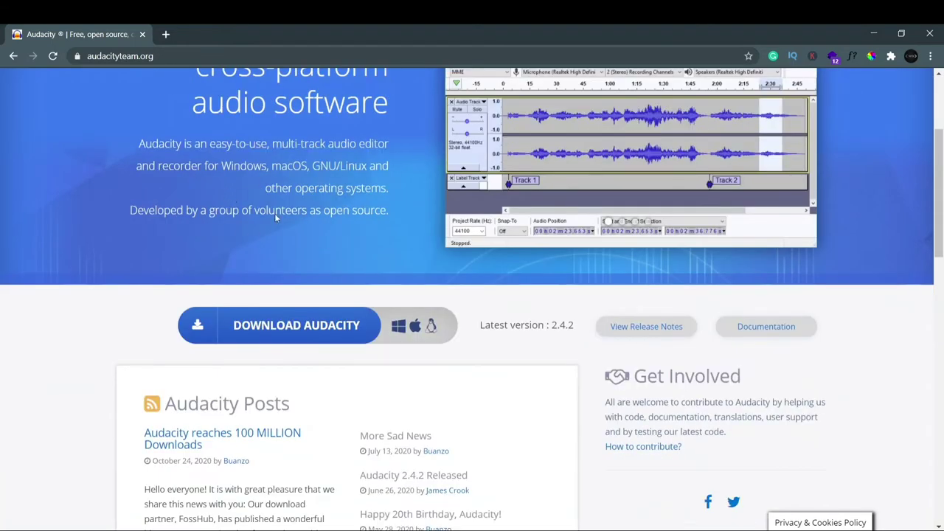
pyautogui.scroll(-2, 292, 244)
pyautogui.scroll(5, 301, 251)
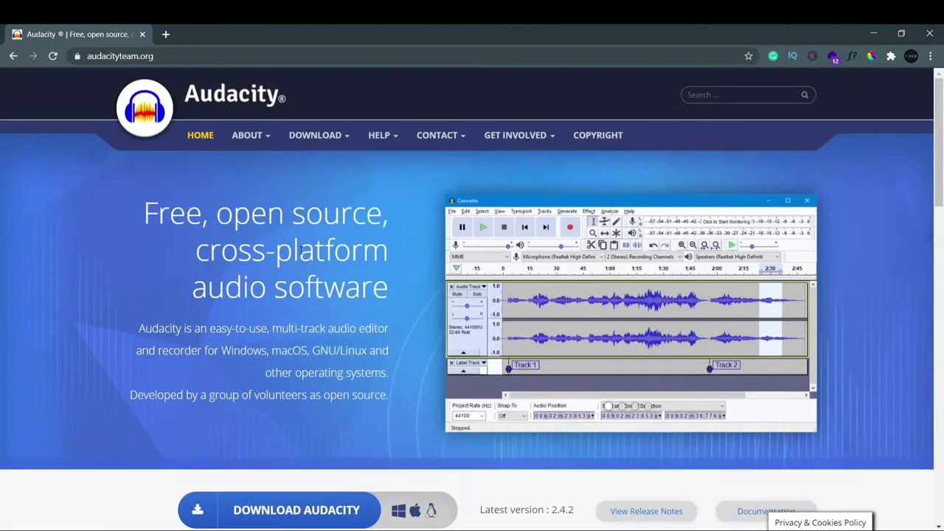
pyautogui.click(171, 56)
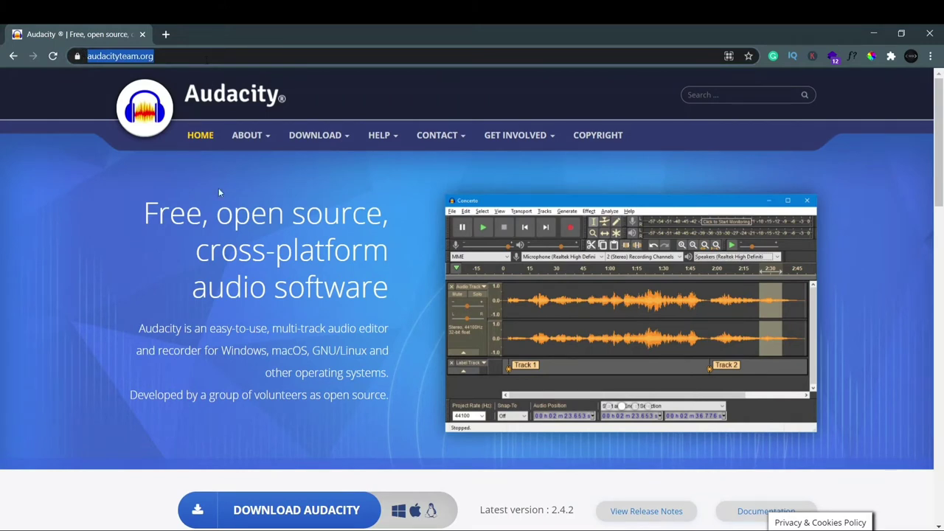
pyautogui.click(189, 218)
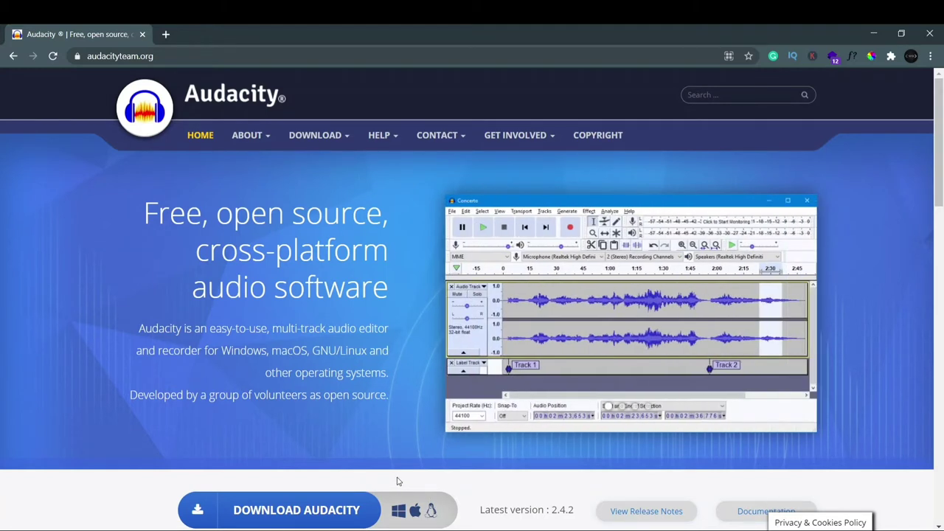
# Step: Go to the Audacity for Windows download page and bring the 2.4.2 installer link into view
pyautogui.click(320, 509)
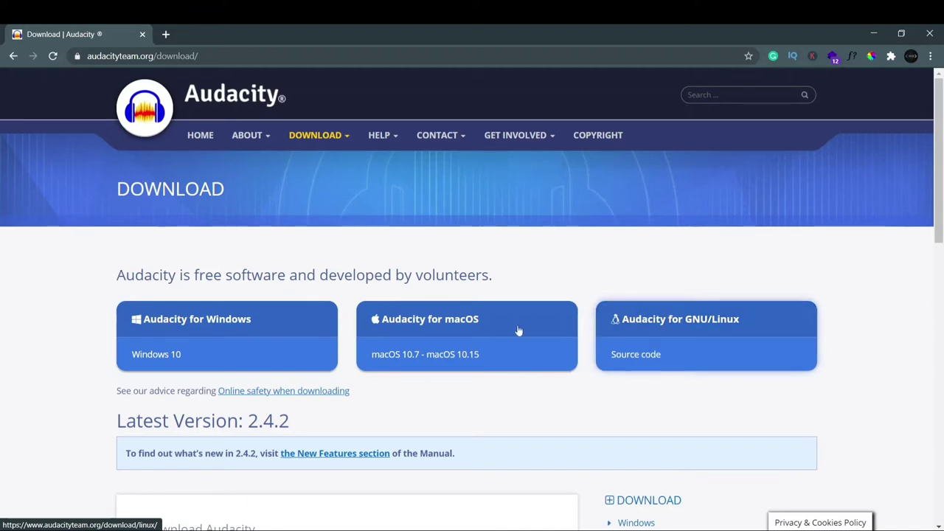
pyautogui.click(222, 332)
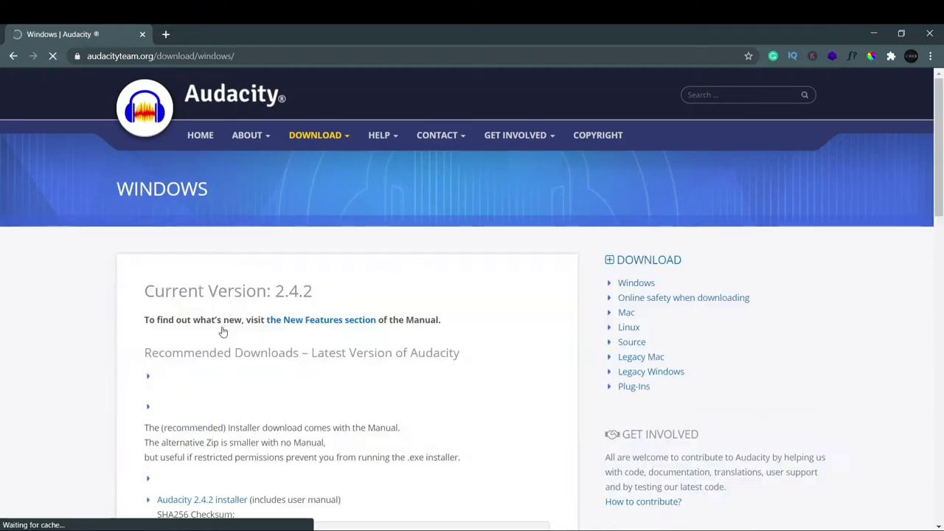
pyautogui.scroll(-5, 287, 352)
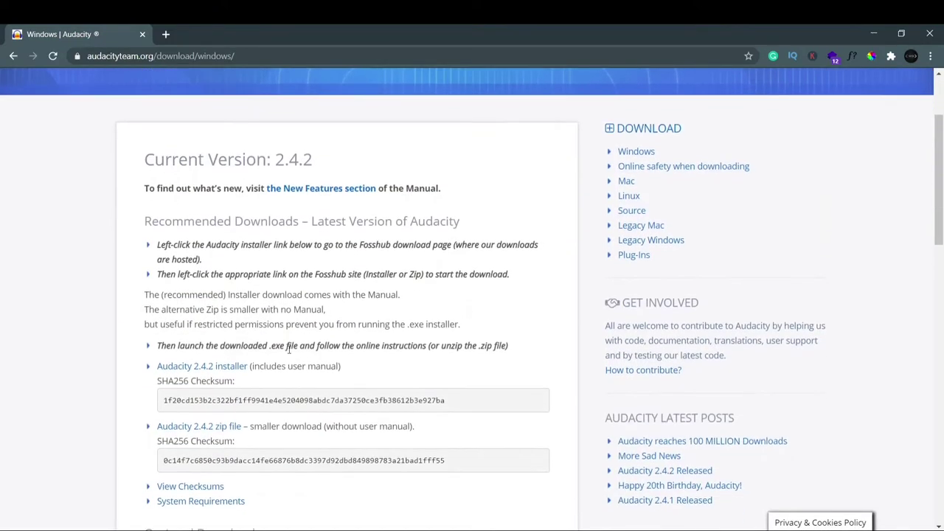
pyautogui.scroll(3, 286, 350)
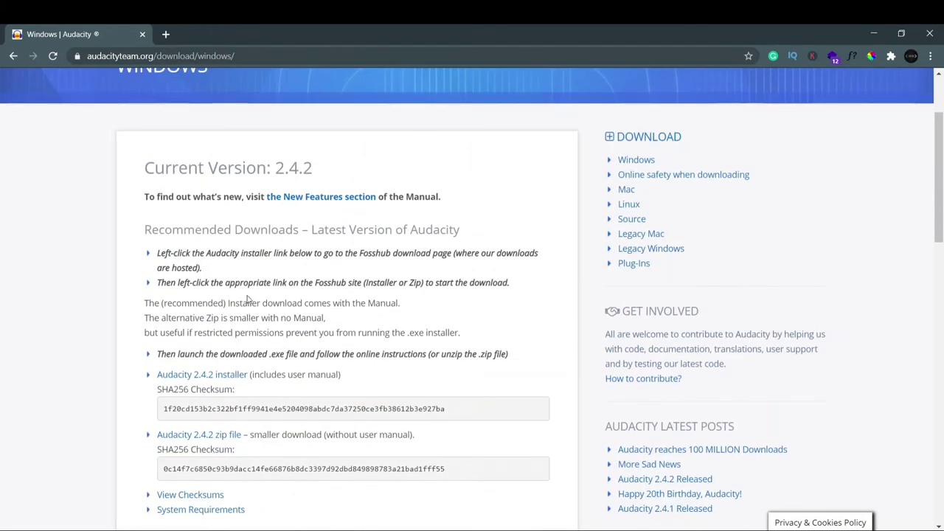
pyautogui.scroll(-6, 402, 279)
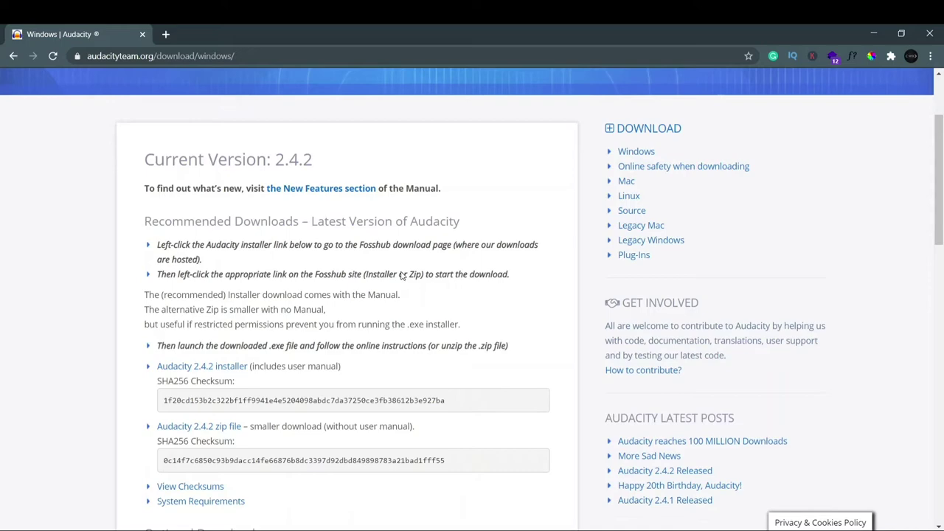
pyautogui.scroll(-5, 403, 274)
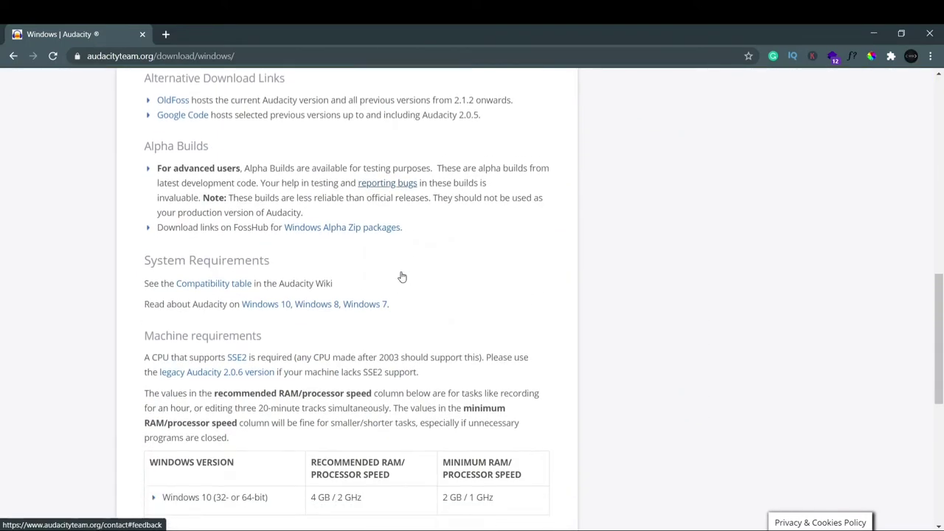
pyautogui.scroll(-2, 270, 215)
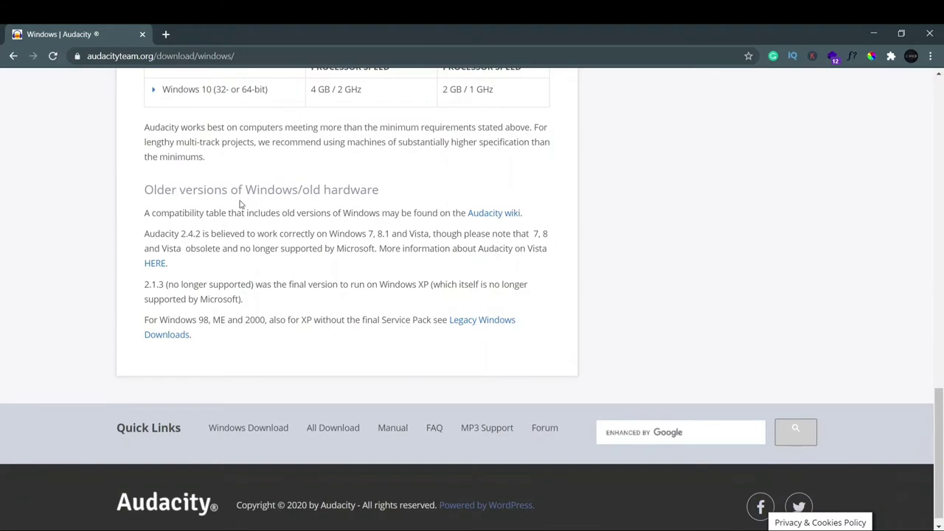
pyautogui.scroll(5, 226, 204)
pyautogui.scroll(10, 226, 205)
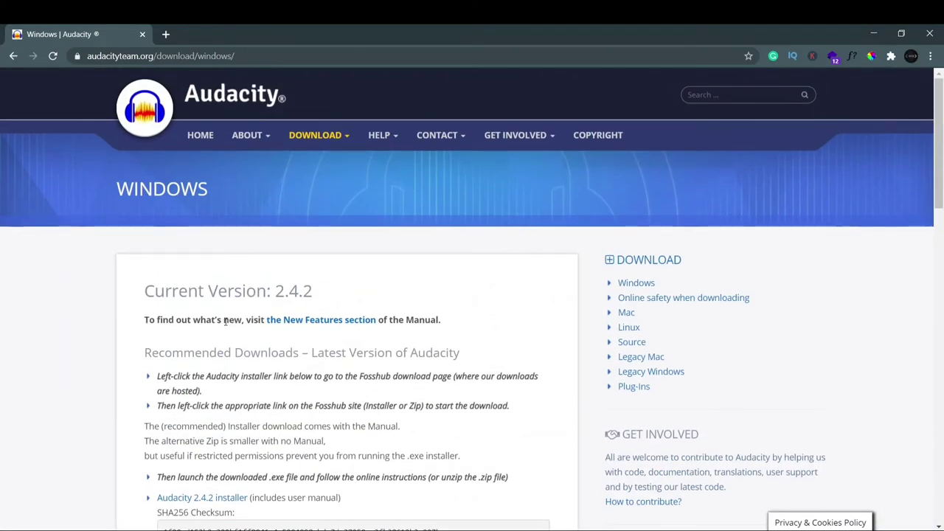
pyautogui.scroll(-3, 225, 322)
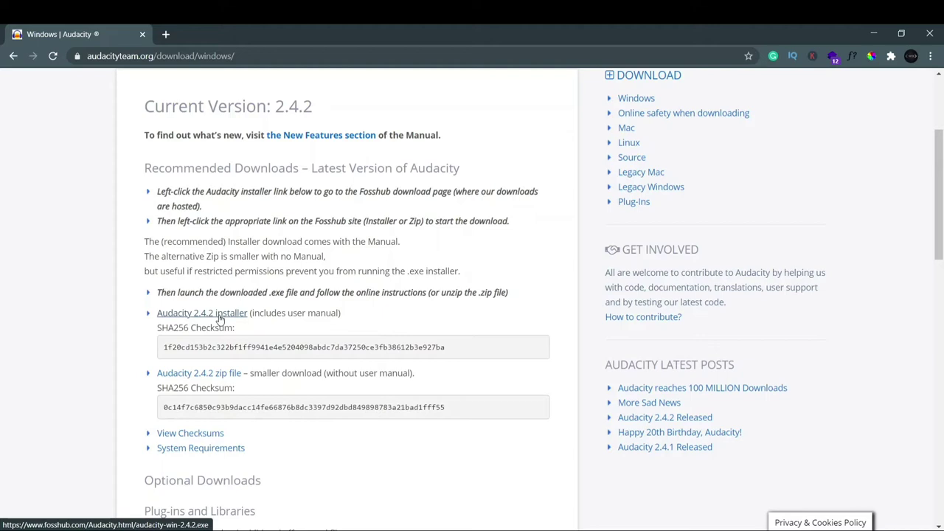
# Step: Follow the installer link to FossHub and start the Audacity Windows Installer download
pyautogui.moveTo(264, 313); pyautogui.dragTo(289, 312)
pyautogui.click(310, 312)
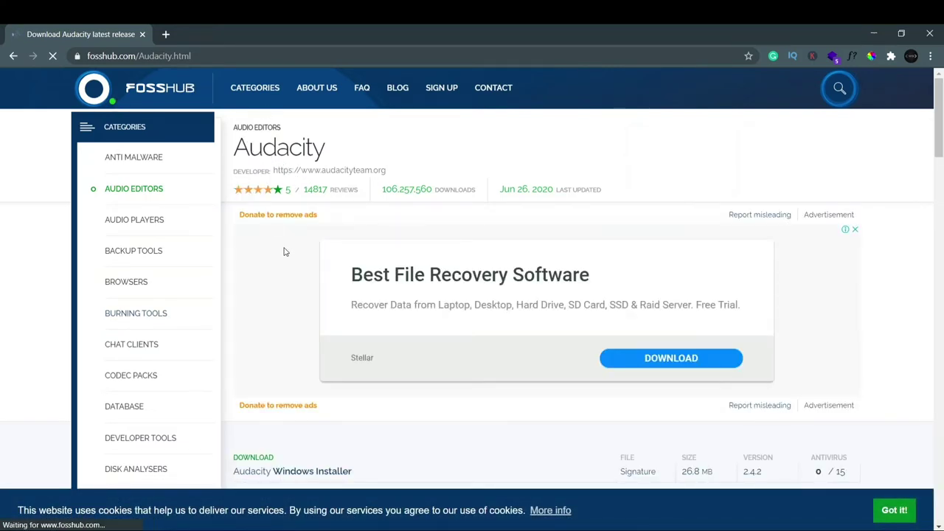
pyautogui.scroll(-2, 309, 295)
pyautogui.scroll(-2, 318, 308)
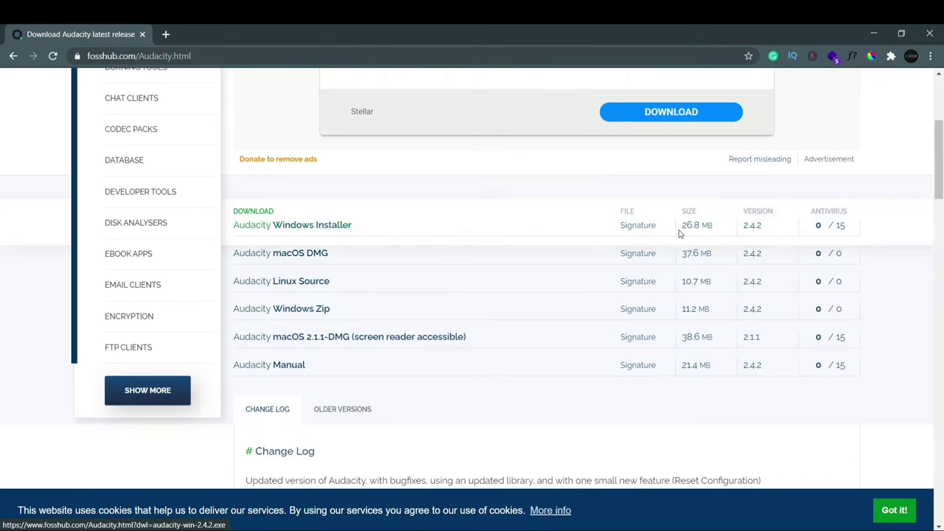
pyautogui.click(338, 230)
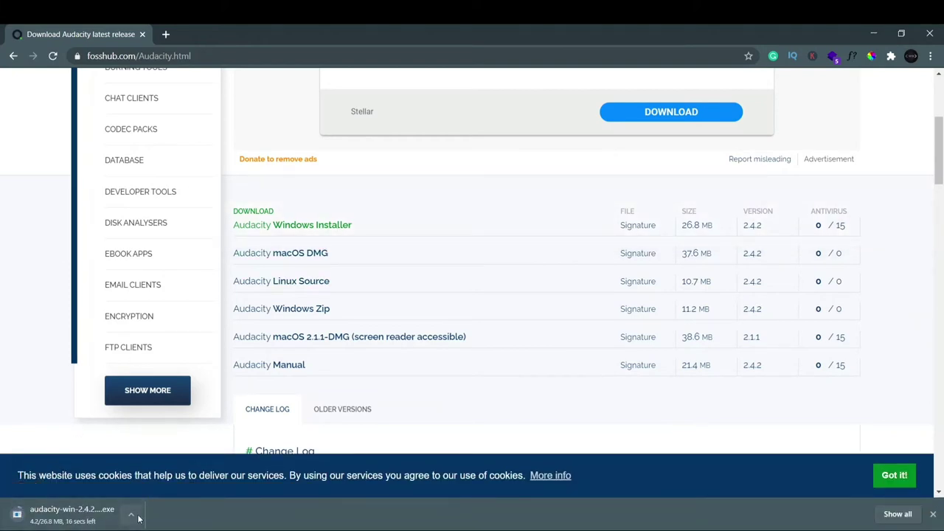
# Step: Cancel the Chrome download and select the 26.8 MB audacity-win-2.4.2 installer in Downloads
pyautogui.click(133, 515)
pyautogui.click(138, 495)
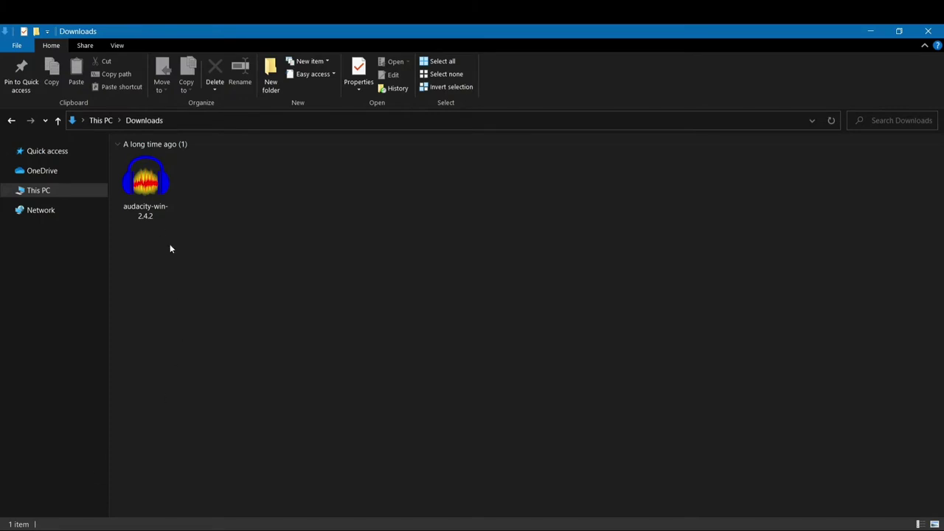
pyautogui.click(148, 209)
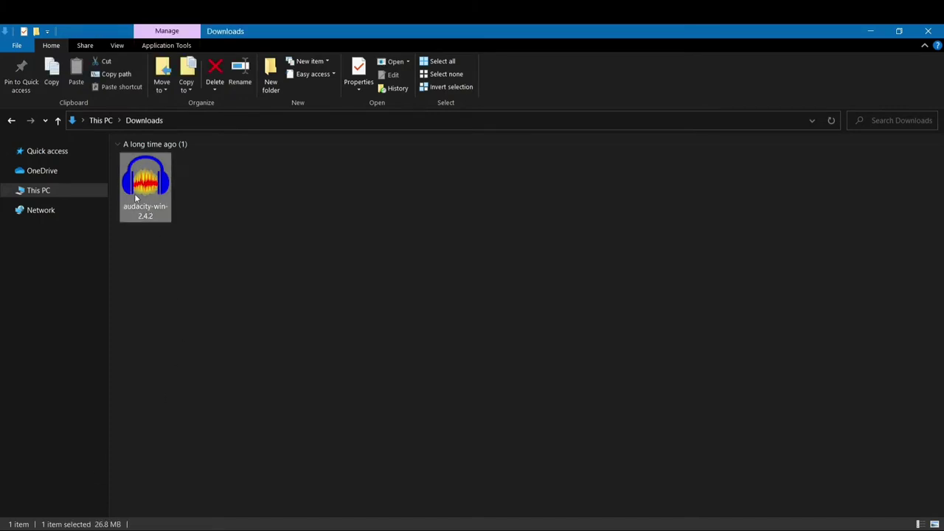
# Step: Run audacity-win-2.4.2 and pick English in the Select Setup Language dialog
pyautogui.doubleClick(135, 196)
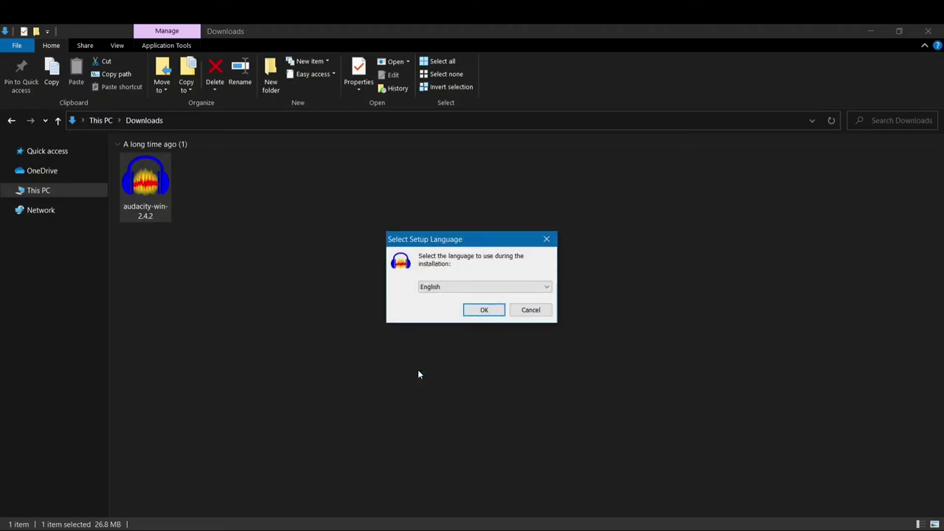
pyautogui.click(440, 288)
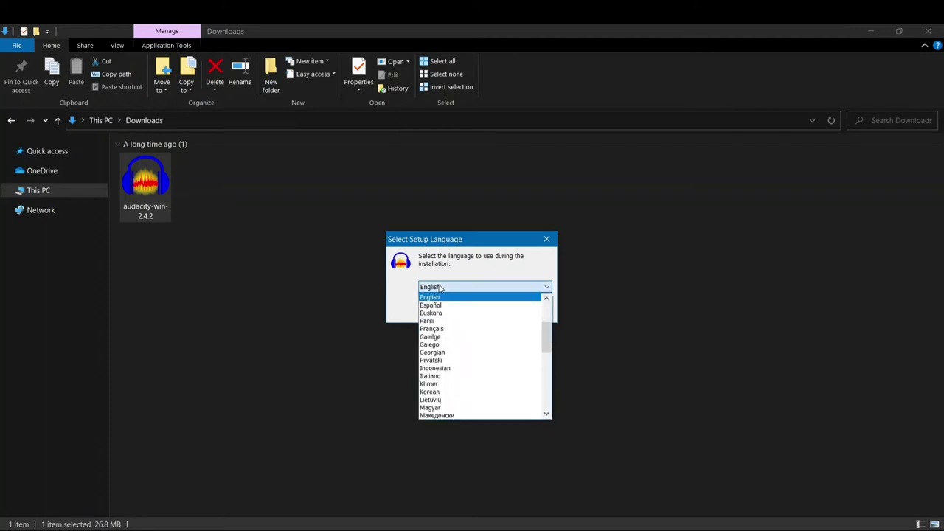
pyautogui.click(439, 284)
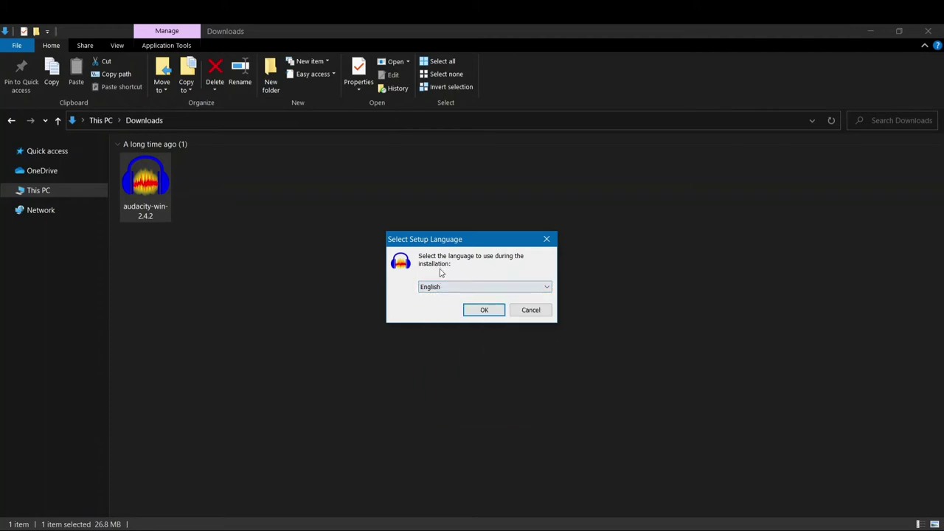
# Step: Confirm English and advance past the Welcome and license Information pages
pyautogui.click(485, 309)
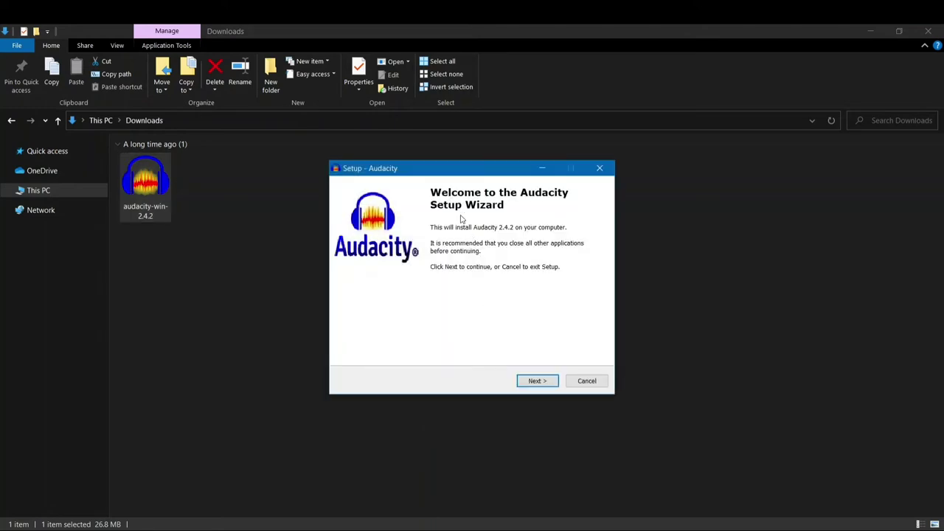
pyautogui.click(522, 382)
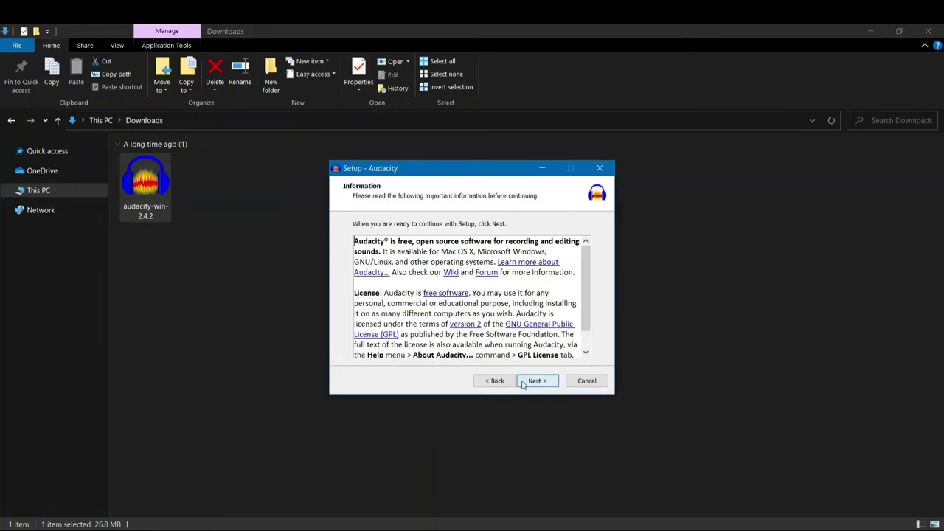
pyautogui.click(522, 382)
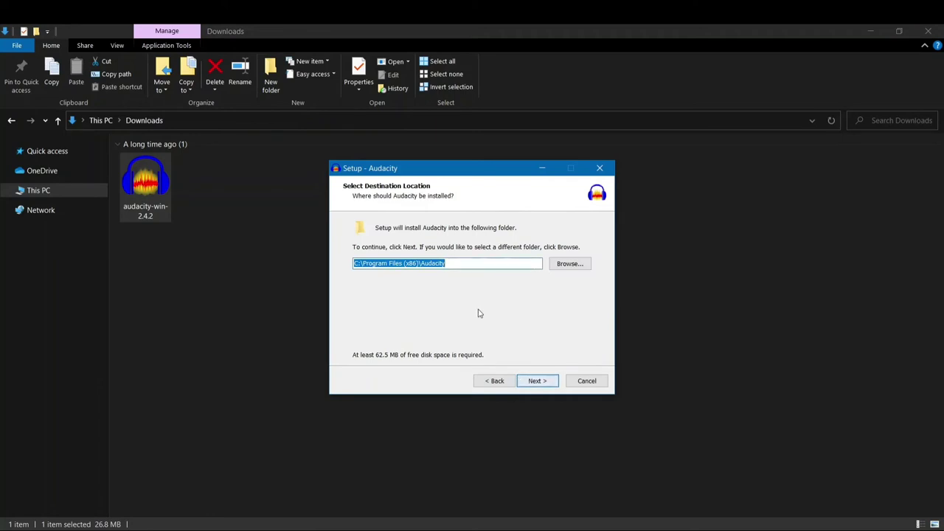
# Step: Keep the default C:\Program Files (x86)\Audacity folder and the desktop shortcut option
pyautogui.click(474, 266)
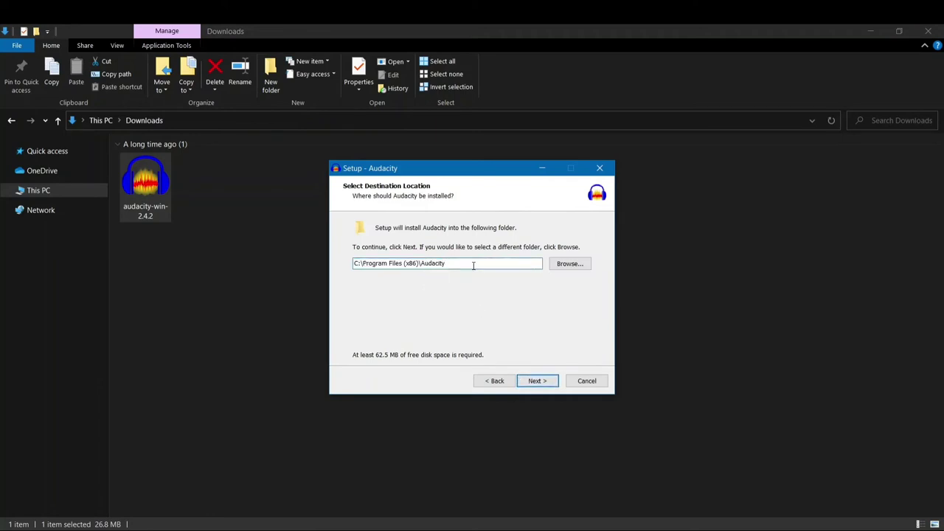
pyautogui.moveTo(474, 265); pyautogui.dragTo(354, 264)
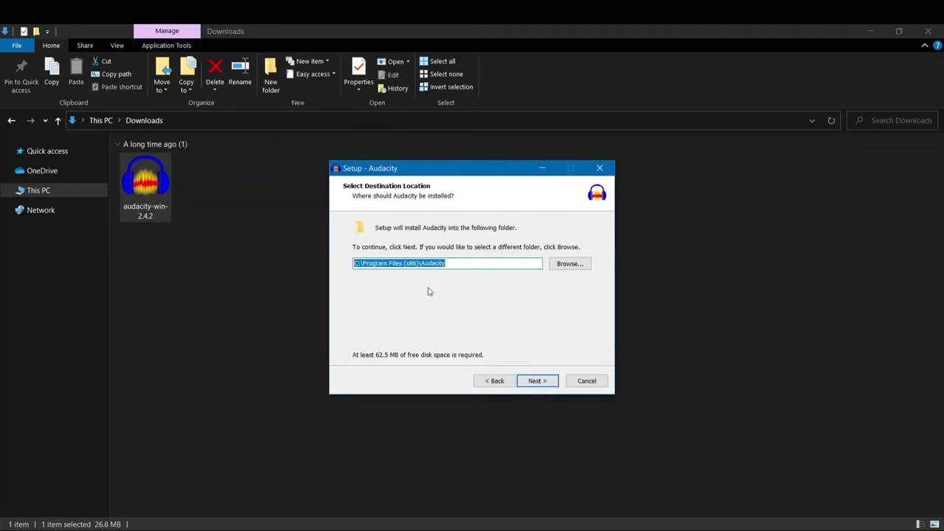
pyautogui.click(503, 263)
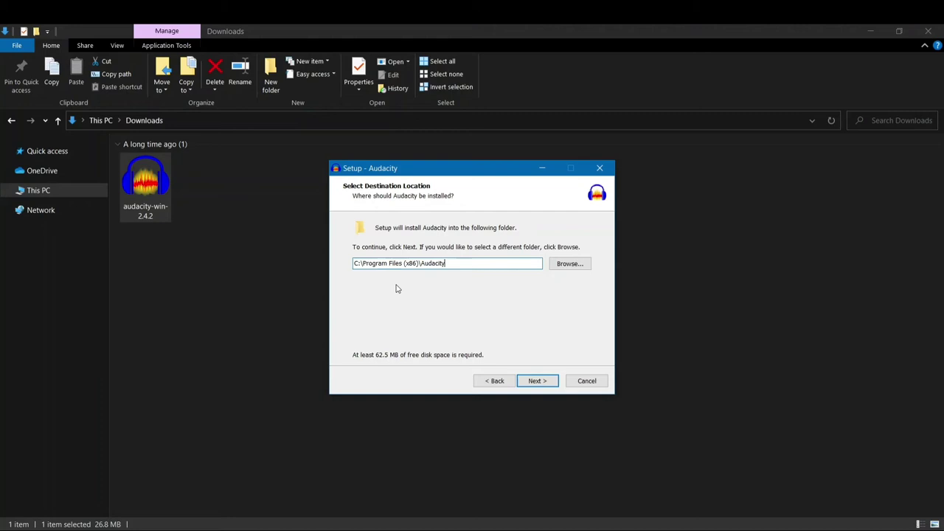
pyautogui.click(523, 380)
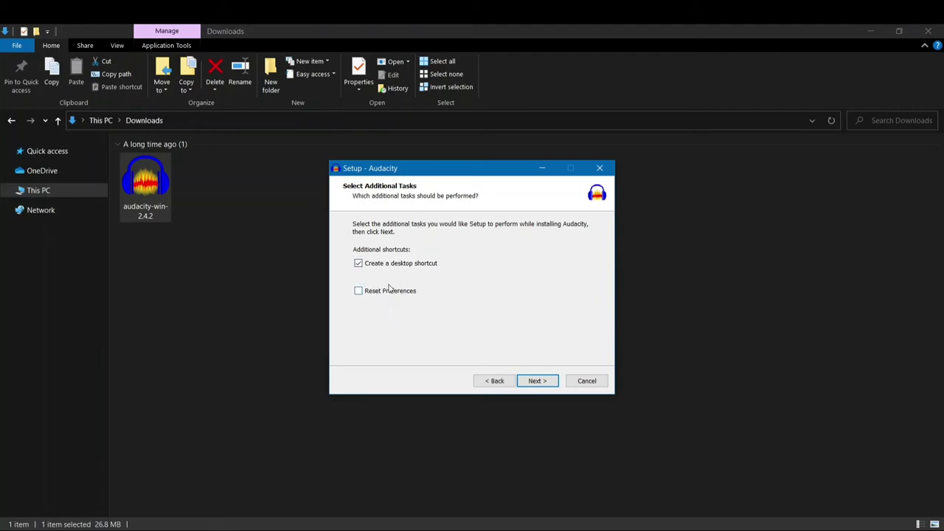
pyautogui.click(527, 384)
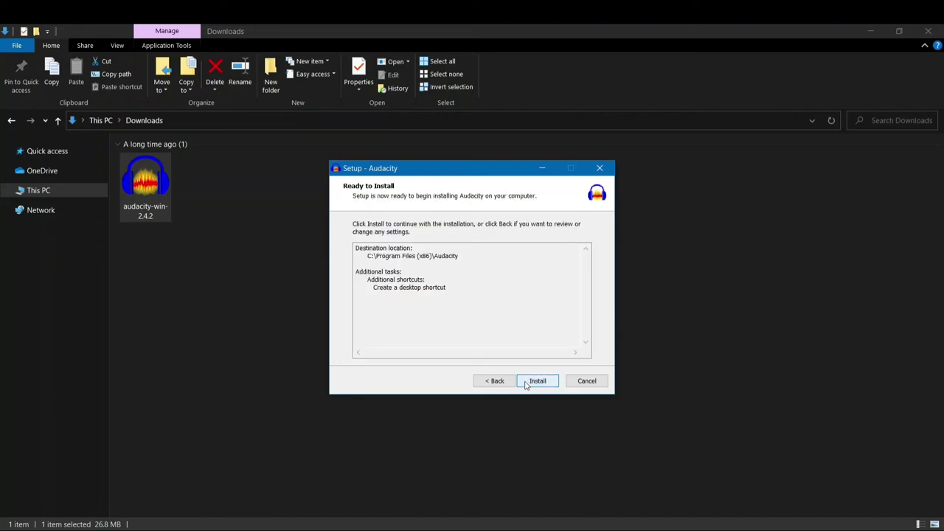
# Step: Install Audacity, pass the Information page, and finish with Launch Audacity checked
pyautogui.click(527, 384)
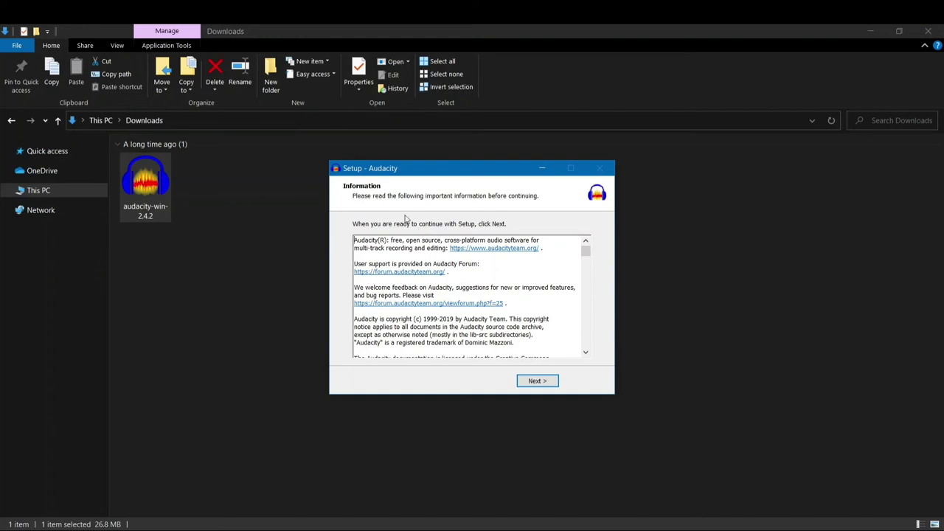
pyautogui.scroll(-8, 588, 334)
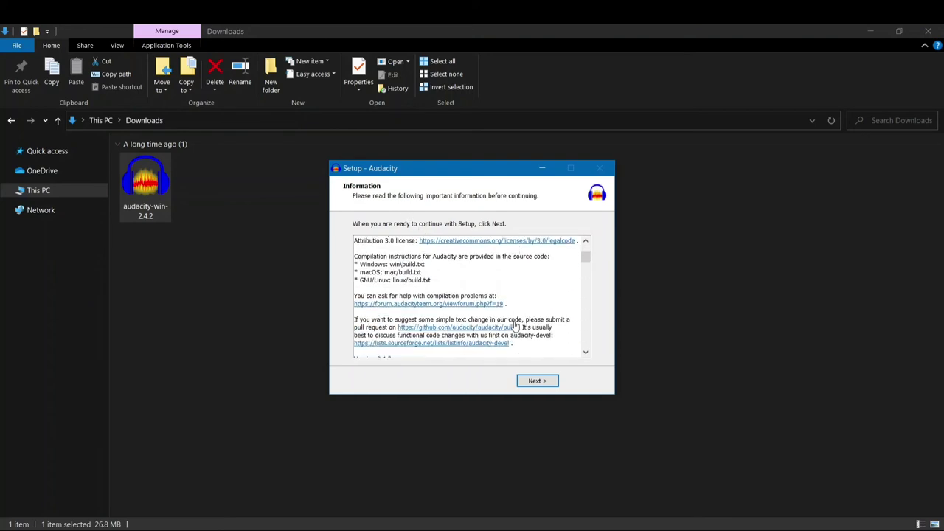
pyautogui.click(537, 379)
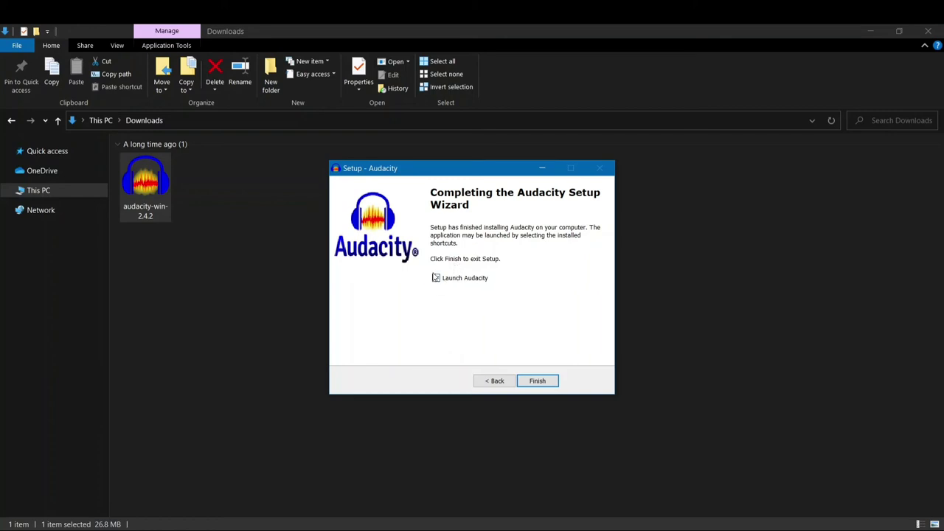
pyautogui.click(536, 382)
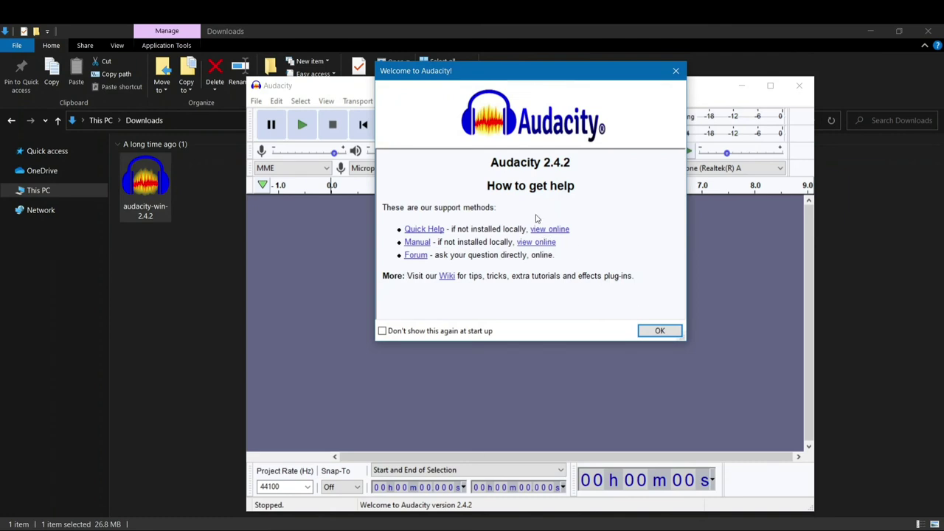
# Step: Dismiss 'Welcome to Audacity!' and close the File > Open dialog without opening anything
pyautogui.click(659, 330)
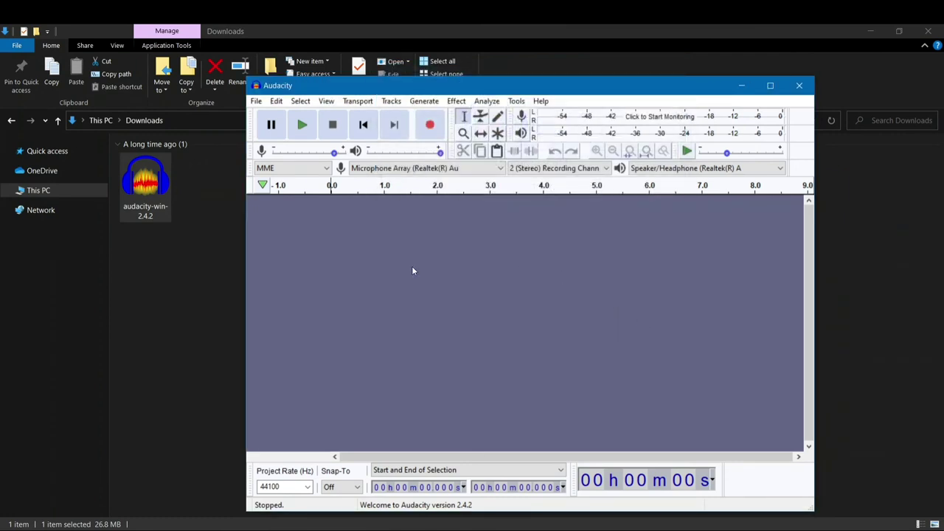
pyautogui.click(256, 101)
pyautogui.moveTo(276, 101)
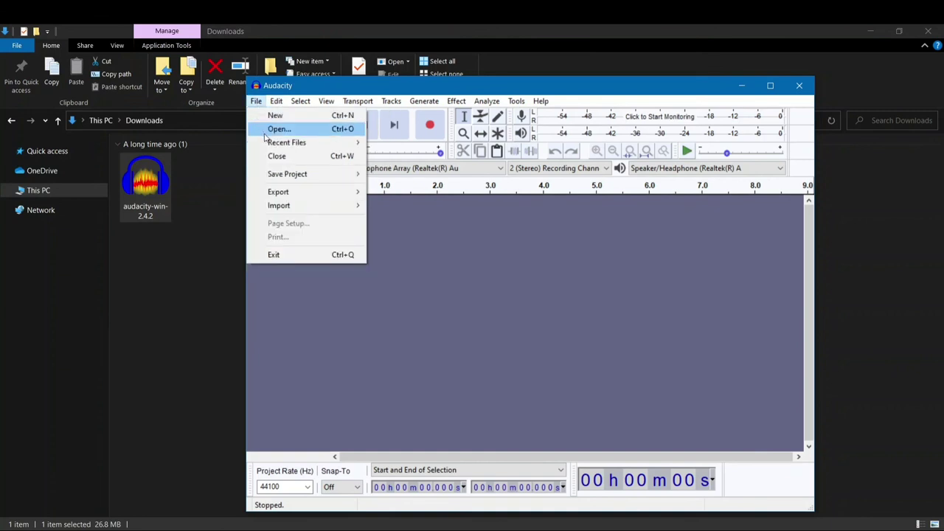
pyautogui.click(265, 133)
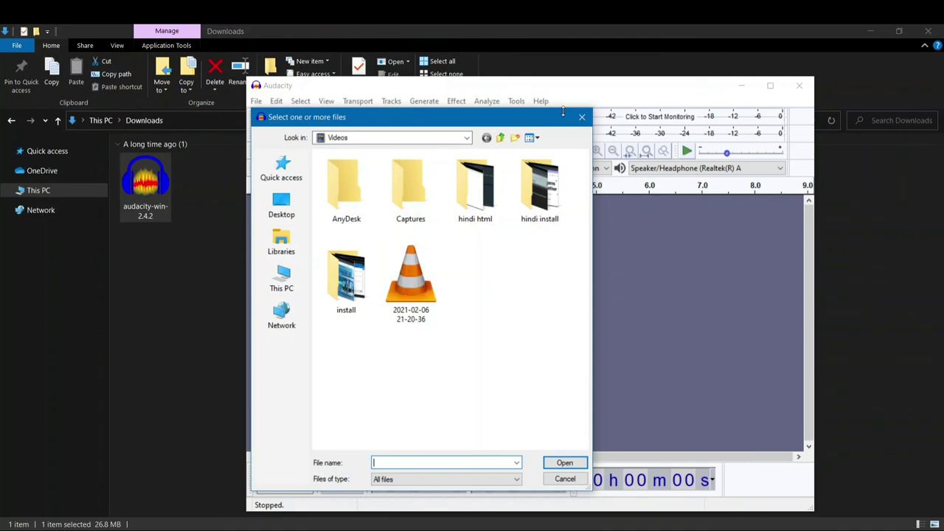
pyautogui.click(586, 117)
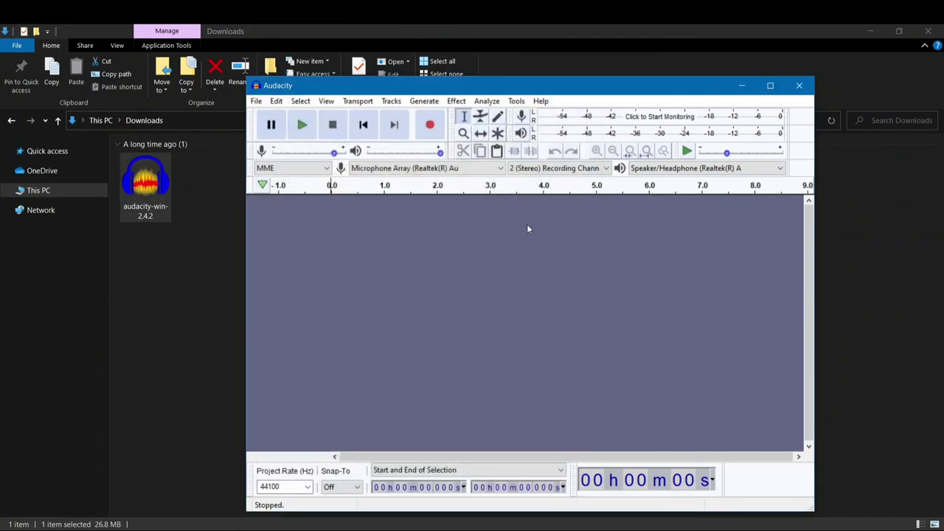